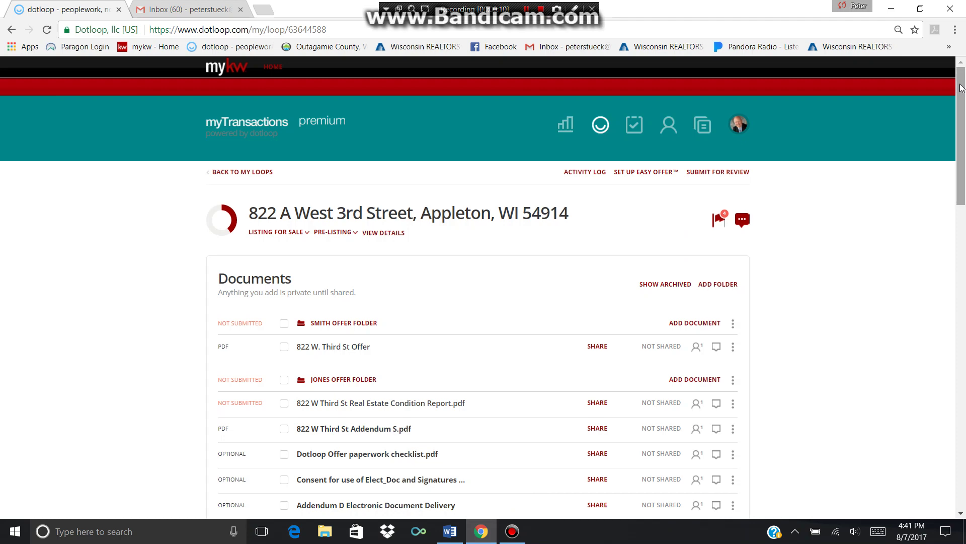
Select the "Consent for use of Elect_Doc and Signatures" document in the loop's second offer folder
{"action": "left_click_drag", "start_coordinate": [961, 88], "coordinate": [963, 237]}
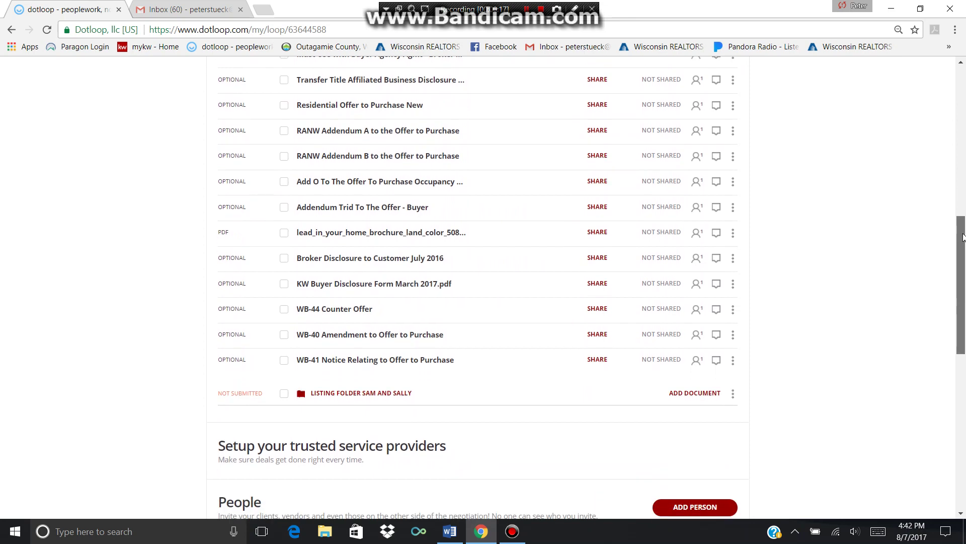
{"action": "left_click_drag", "start_coordinate": [964, 236], "coordinate": [964, 236]}
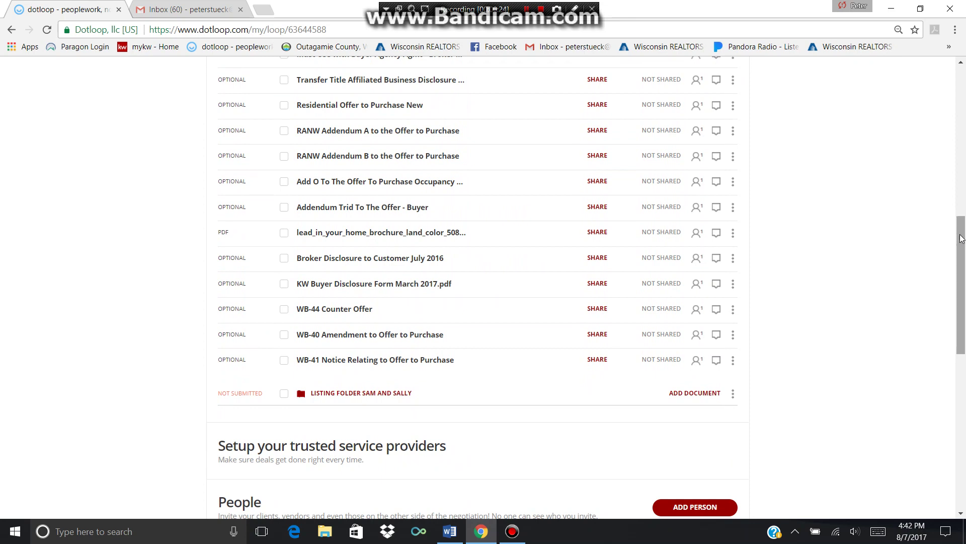
{"action": "left_click_drag", "start_coordinate": [964, 236], "coordinate": [963, 183]}
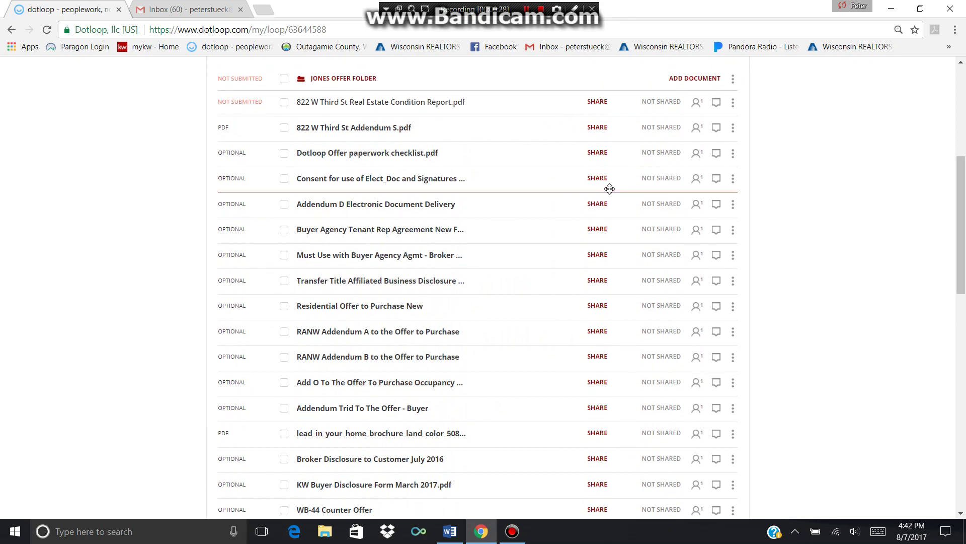
{"action": "left_click", "coordinate": [284, 179]}
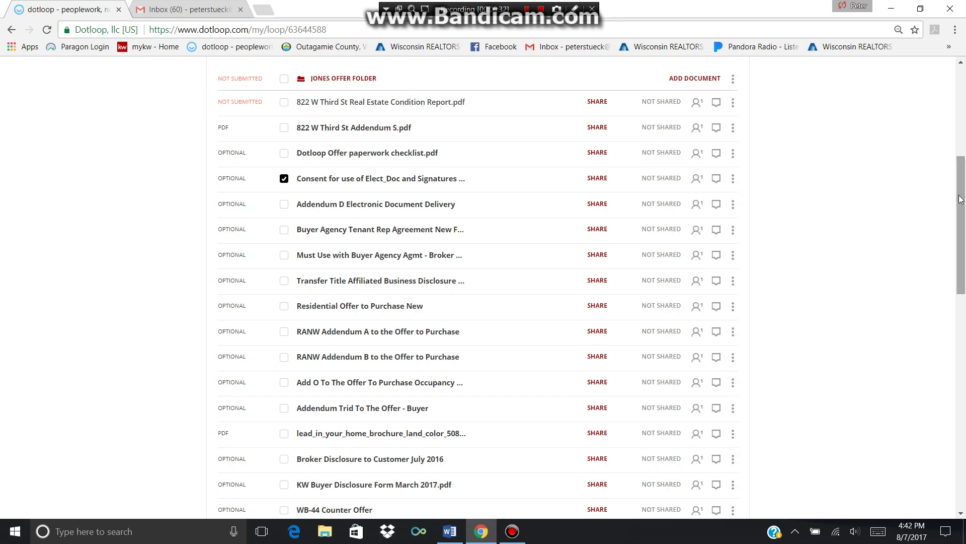
{"action": "left_click_drag", "start_coordinate": [961, 198], "coordinate": [961, 172]}
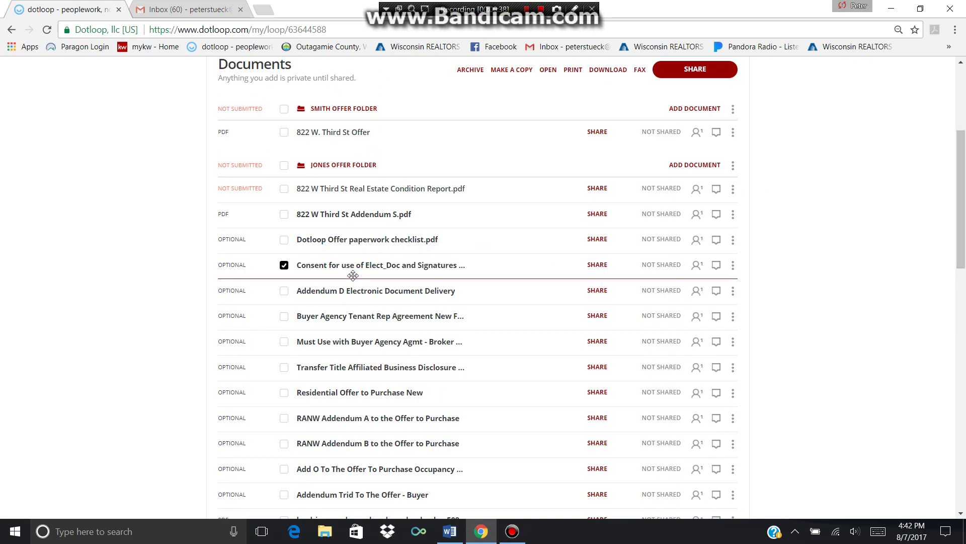
{"action": "left_click", "coordinate": [513, 71]}
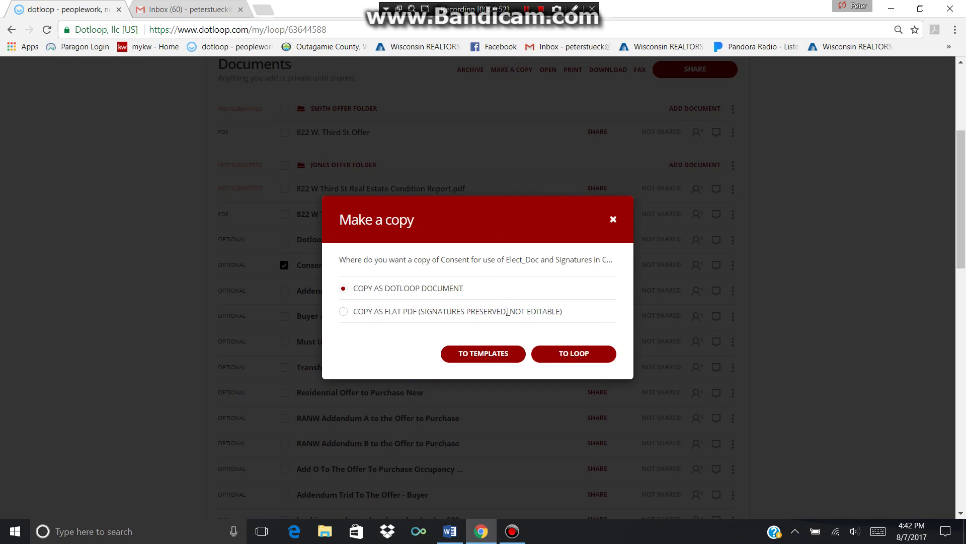
{"action": "left_click", "coordinate": [574, 353]}
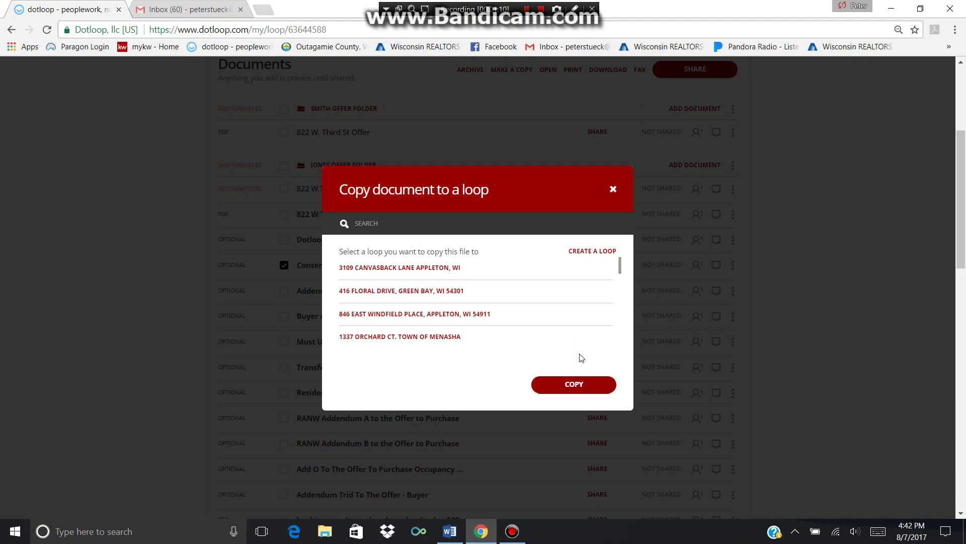
{"action": "type", "text": "822"}
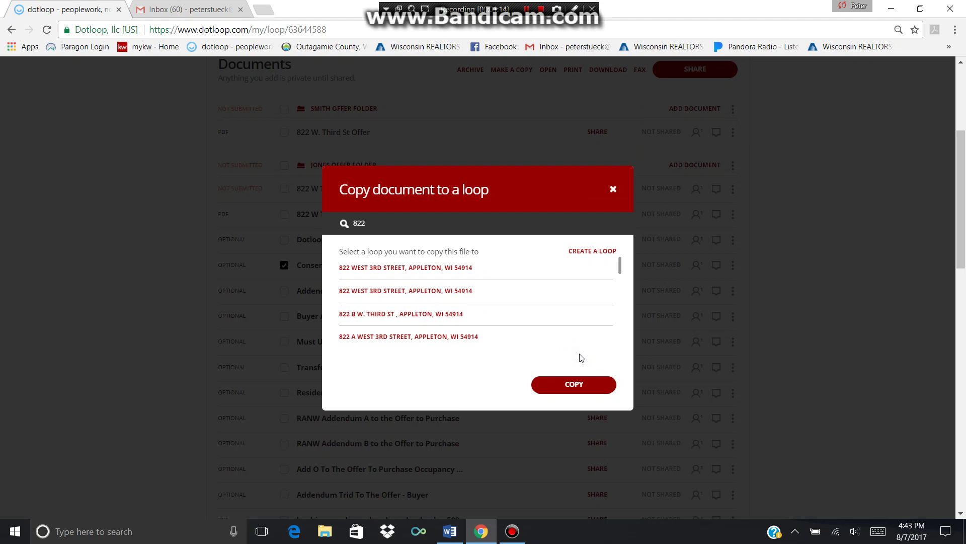
{"action": "left_click", "coordinate": [399, 340]}
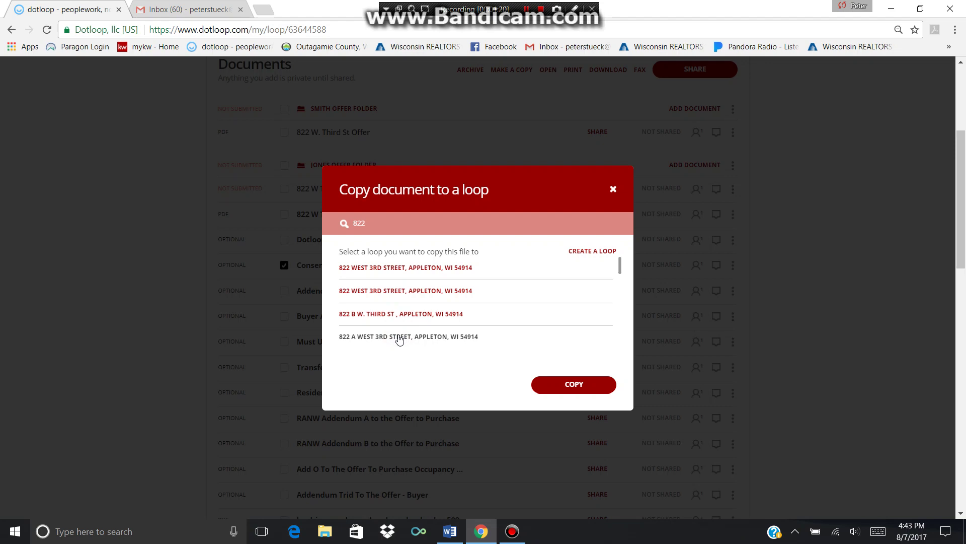
{"action": "left_click", "coordinate": [399, 339]}
{"action": "left_click_drag", "start_coordinate": [620, 266], "coordinate": [623, 281]}
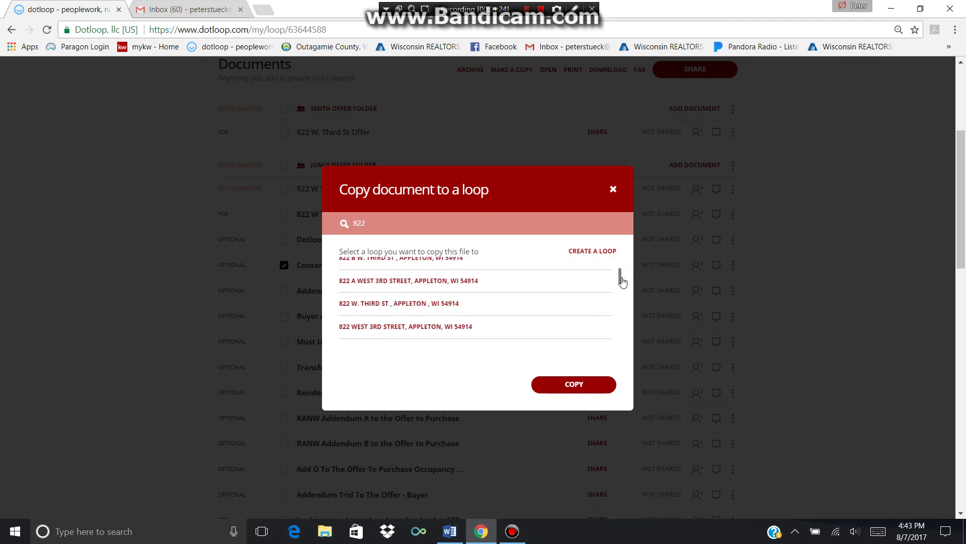
{"action": "left_click", "coordinate": [392, 281]}
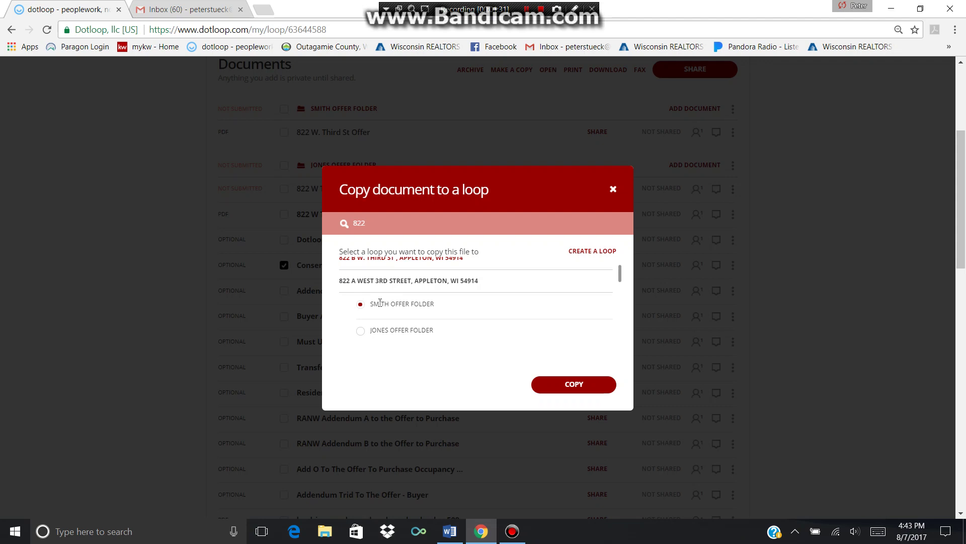
{"action": "left_click", "coordinate": [614, 190]}
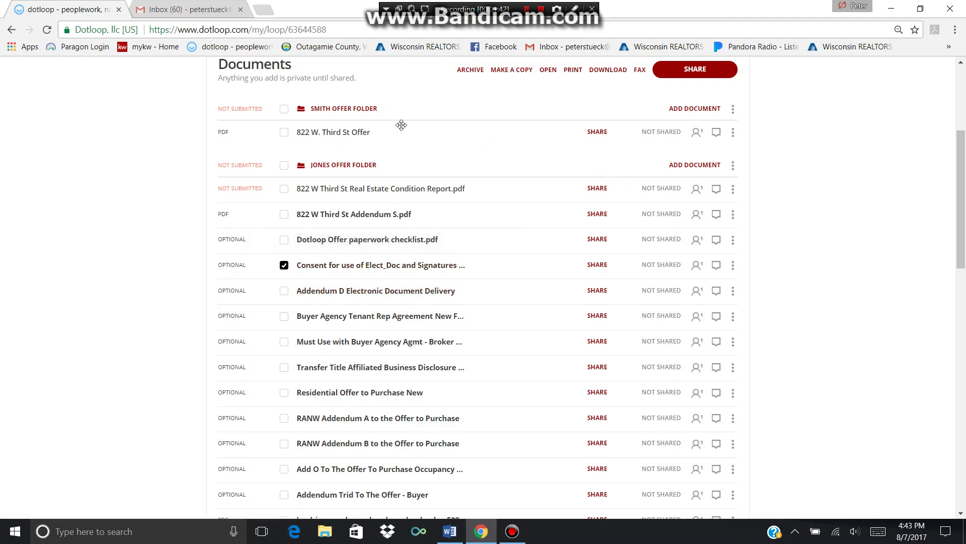
Copy the selected consent form as a dotloop document into the first offer folder of the same loop, searching for "822 a"
{"action": "left_click", "coordinate": [516, 70]}
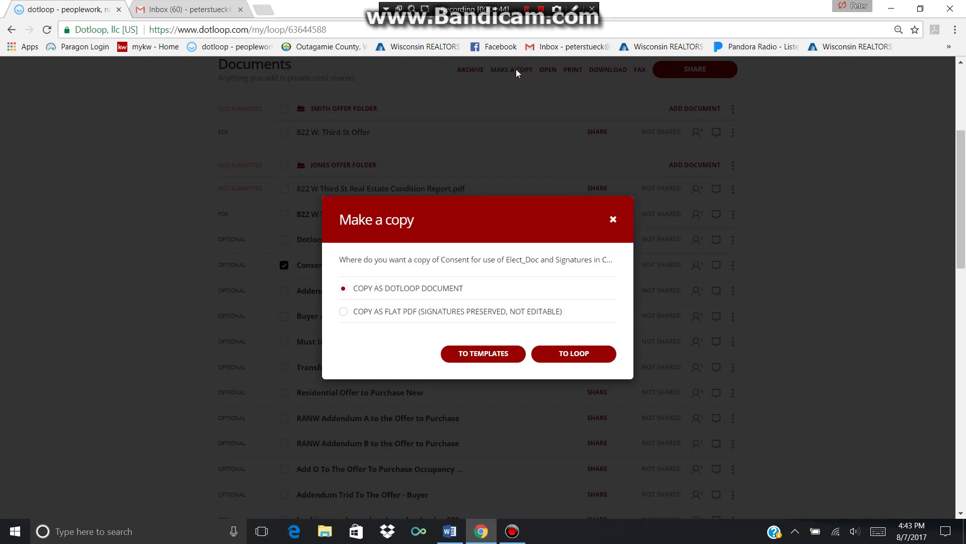
{"action": "left_click", "coordinate": [577, 352]}
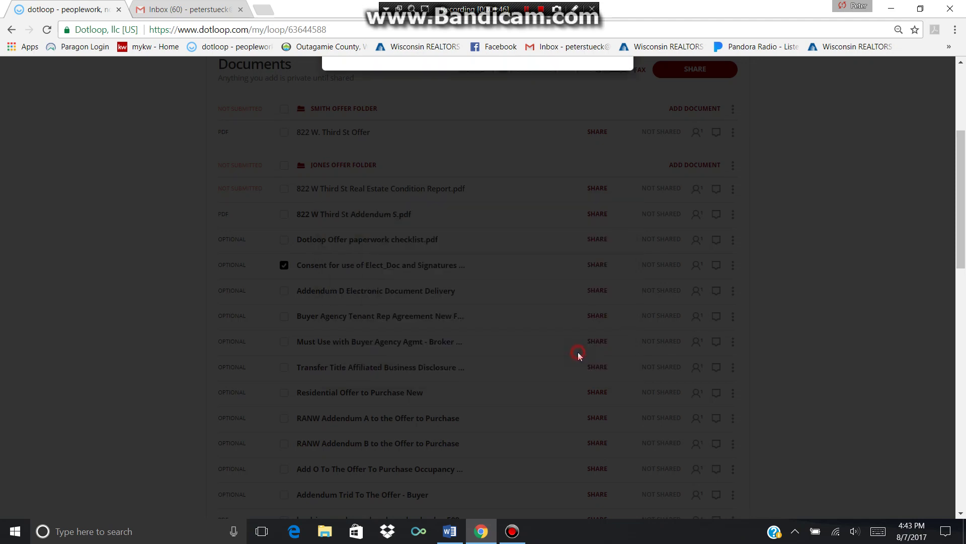
{"action": "type", "text": "822 a"}
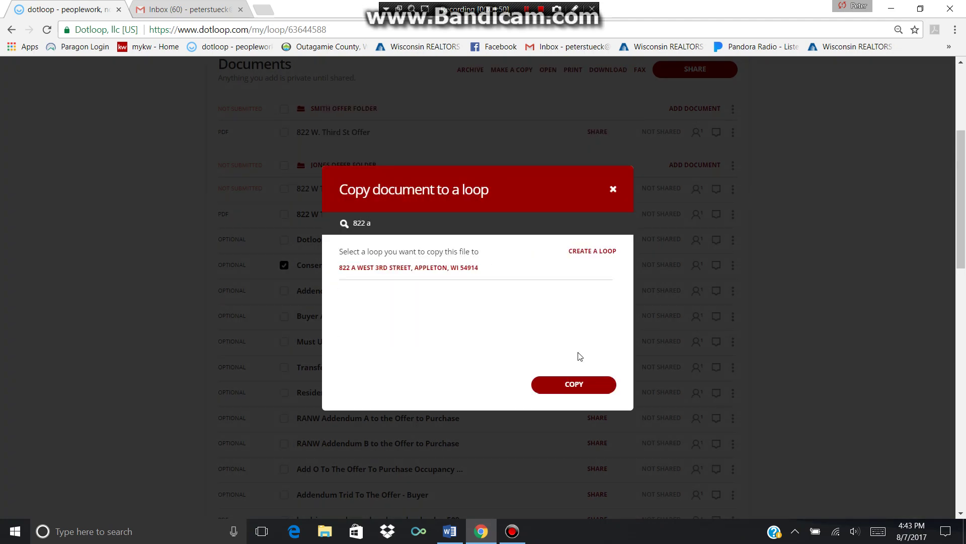
{"action": "left_click", "coordinate": [407, 270]}
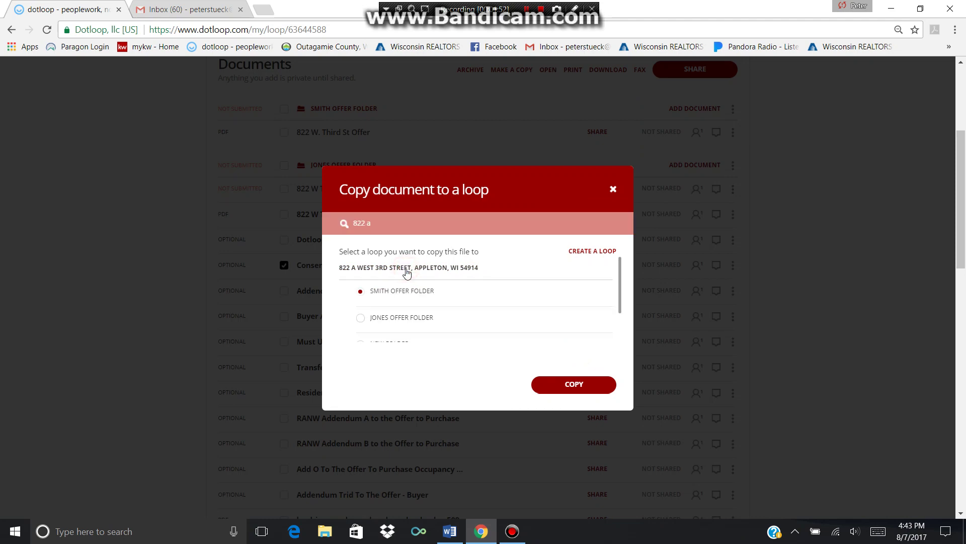
{"action": "left_click", "coordinate": [579, 385]}
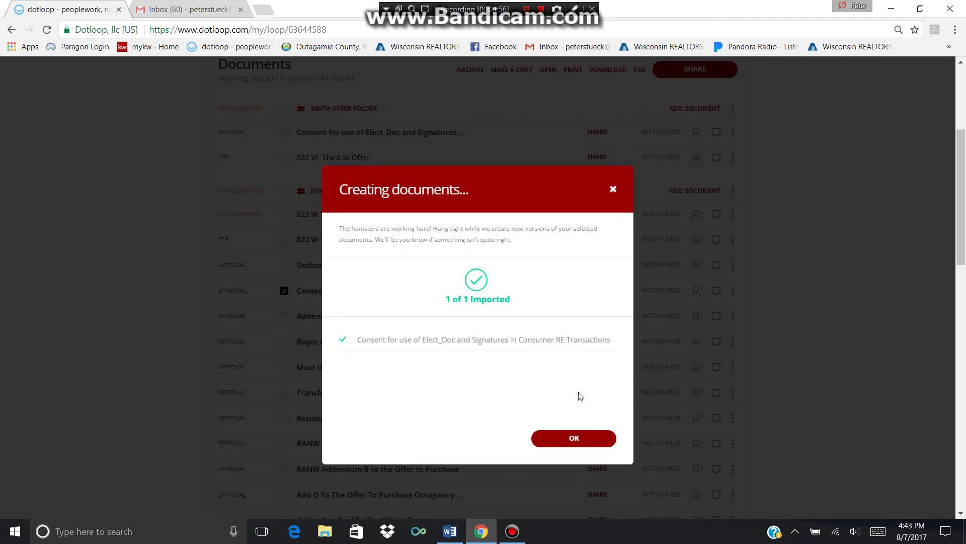
{"action": "left_click", "coordinate": [574, 439]}
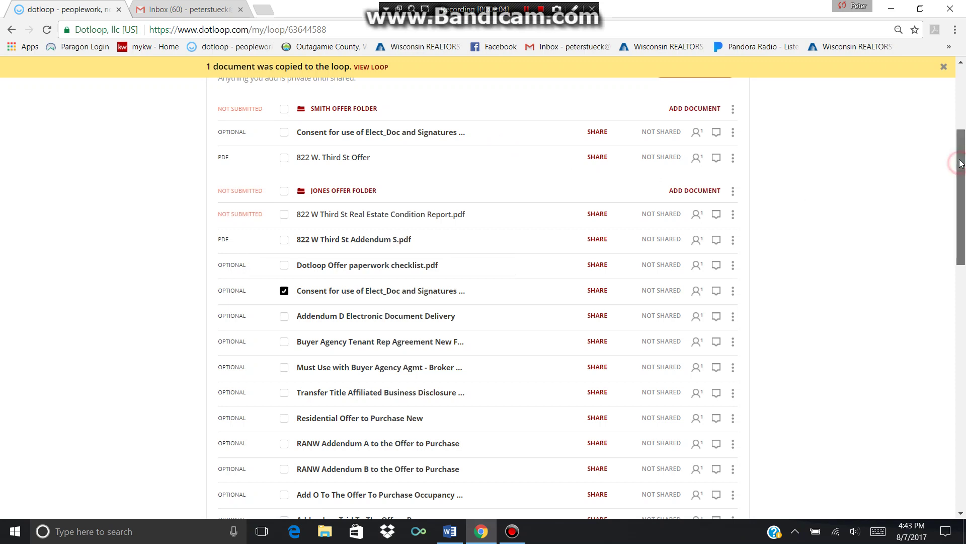
Copy the consent form from the second offer folder as a dotloop document into the first New Folder of the 822 B loop, searching for "822"
{"action": "left_click_drag", "start_coordinate": [962, 167], "coordinate": [961, 158]}
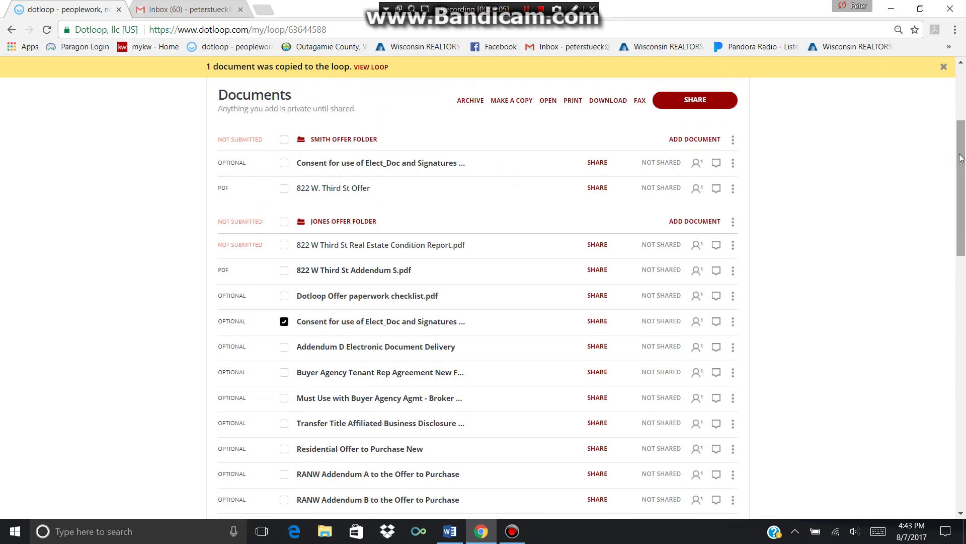
{"action": "left_click_drag", "start_coordinate": [961, 158], "coordinate": [961, 143]}
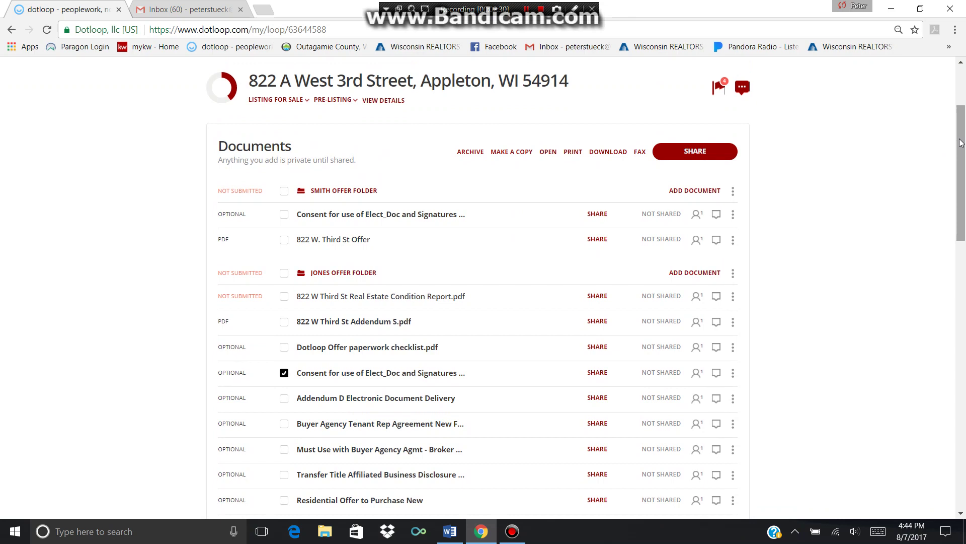
{"action": "left_click", "coordinate": [284, 373]}
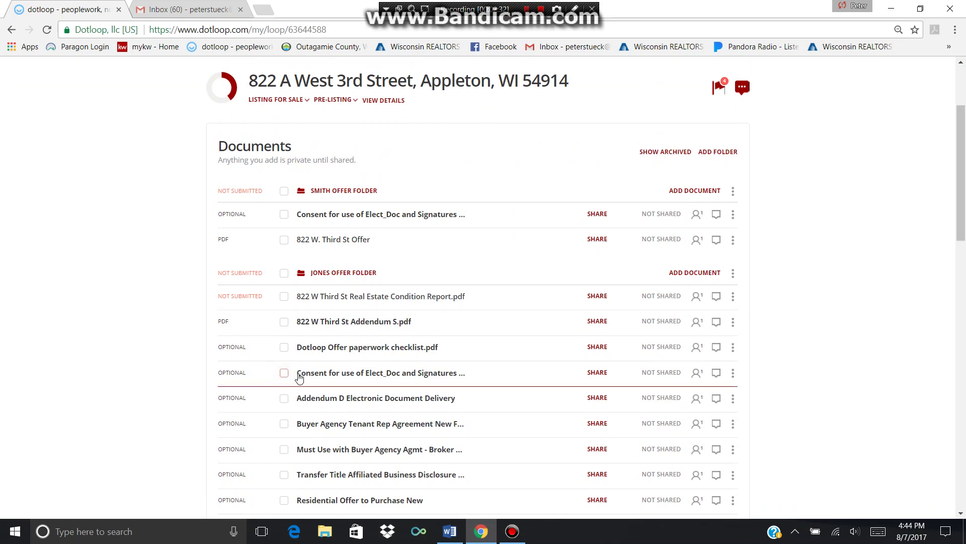
{"action": "left_click", "coordinate": [284, 373]}
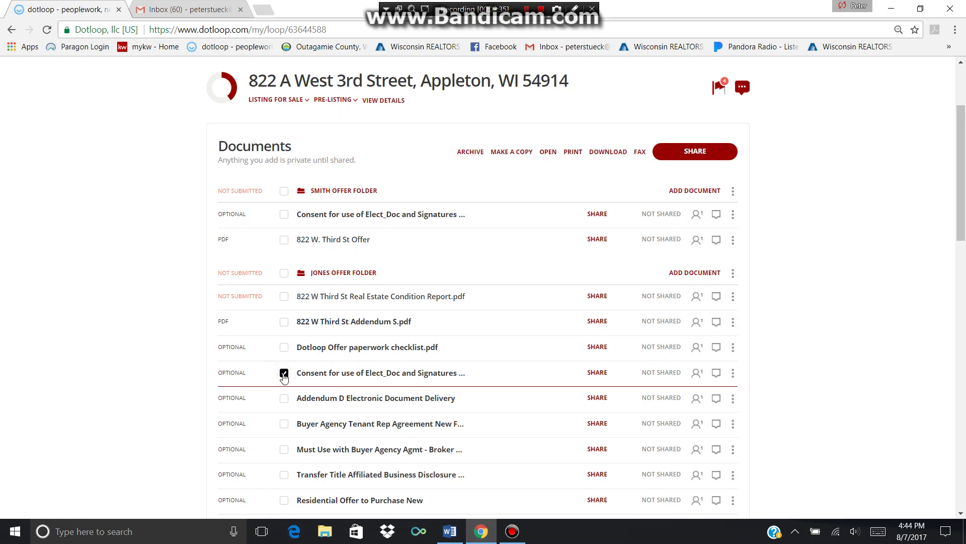
{"action": "left_click", "coordinate": [508, 151]}
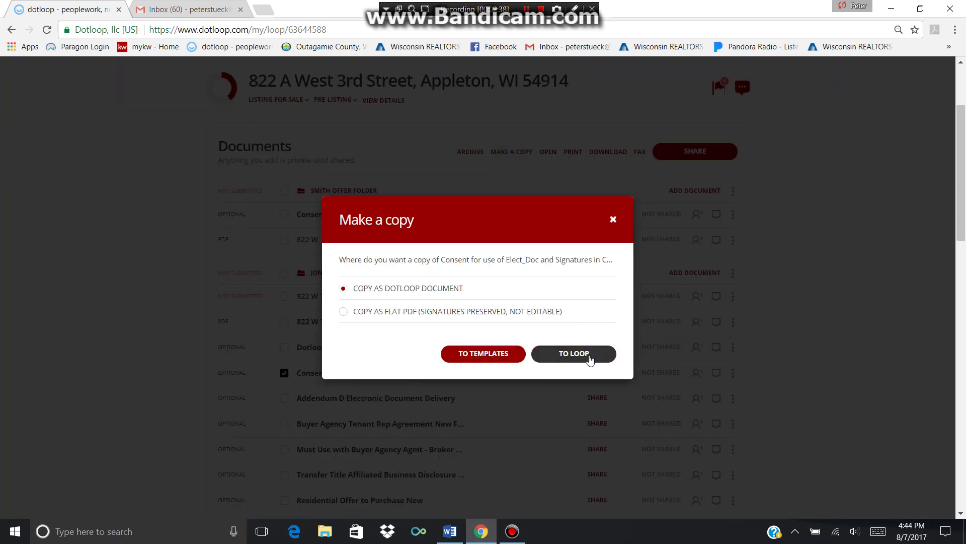
{"action": "left_click", "coordinate": [589, 358]}
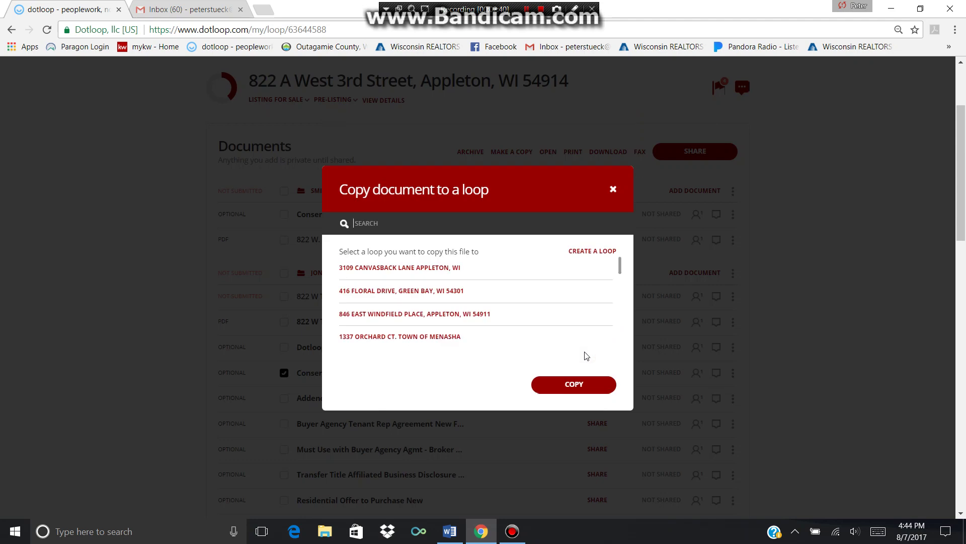
{"action": "type", "text": "822"}
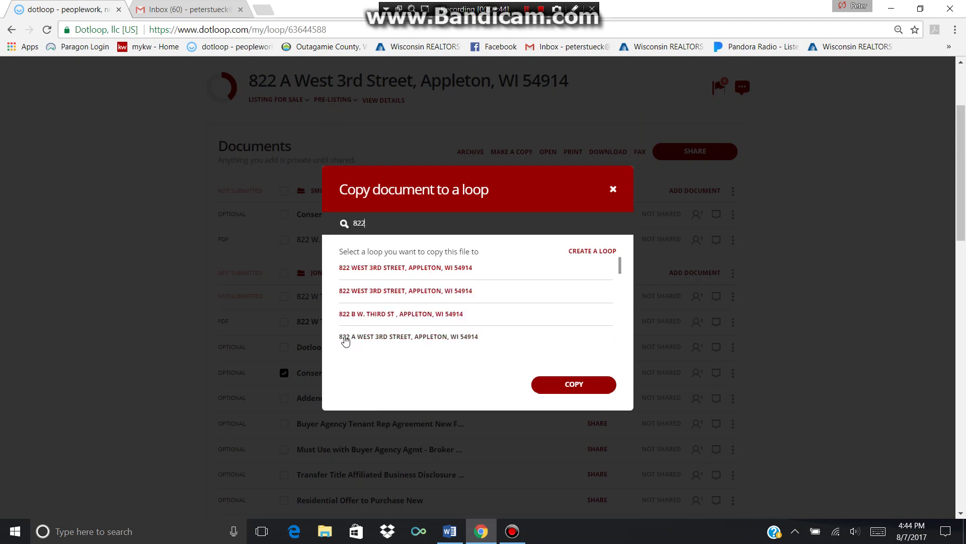
{"action": "left_click", "coordinate": [372, 314]}
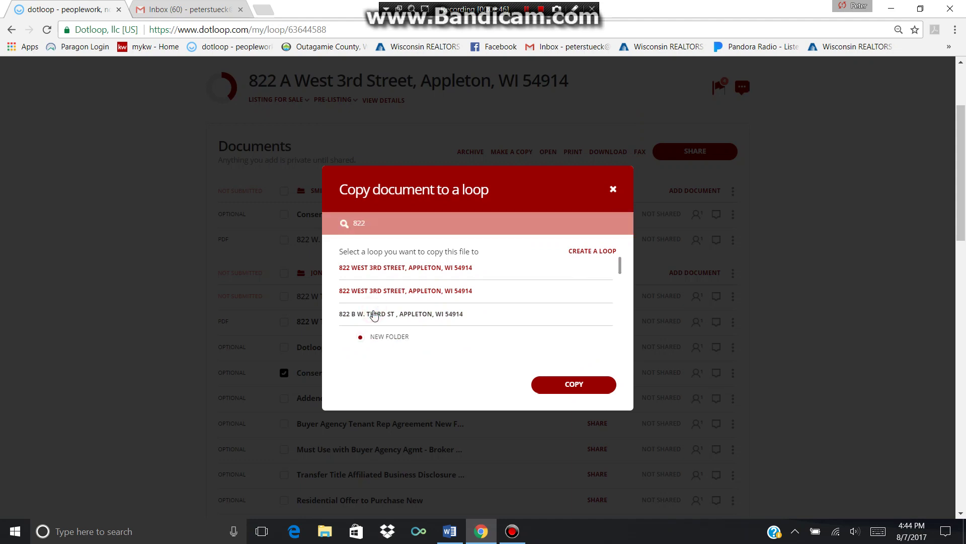
{"action": "left_click_drag", "start_coordinate": [620, 262], "coordinate": [624, 275]}
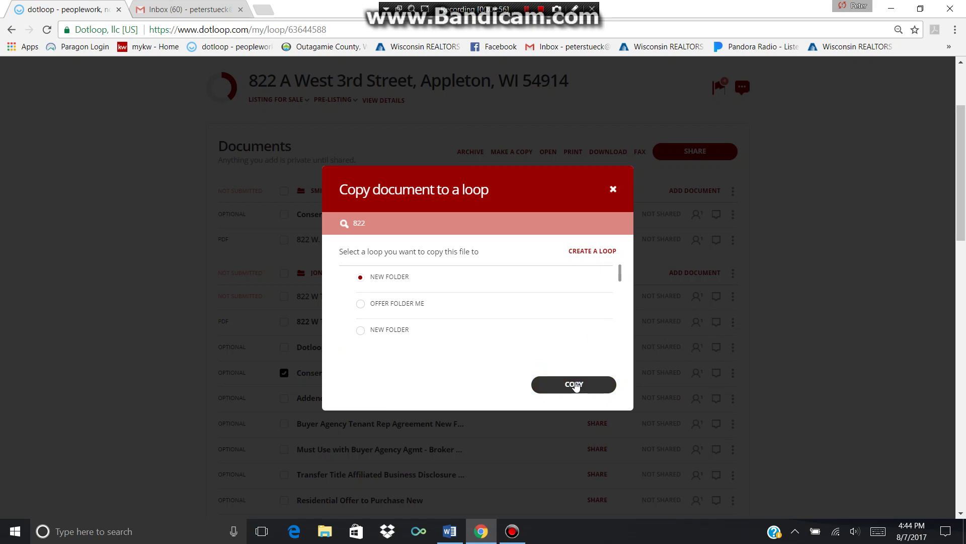
{"action": "left_click", "coordinate": [575, 385]}
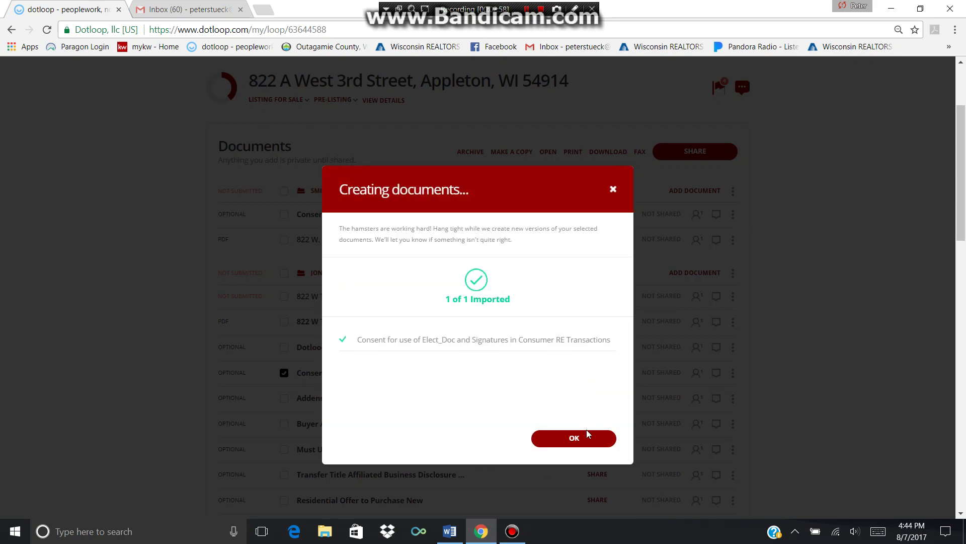
{"action": "left_click", "coordinate": [575, 439]}
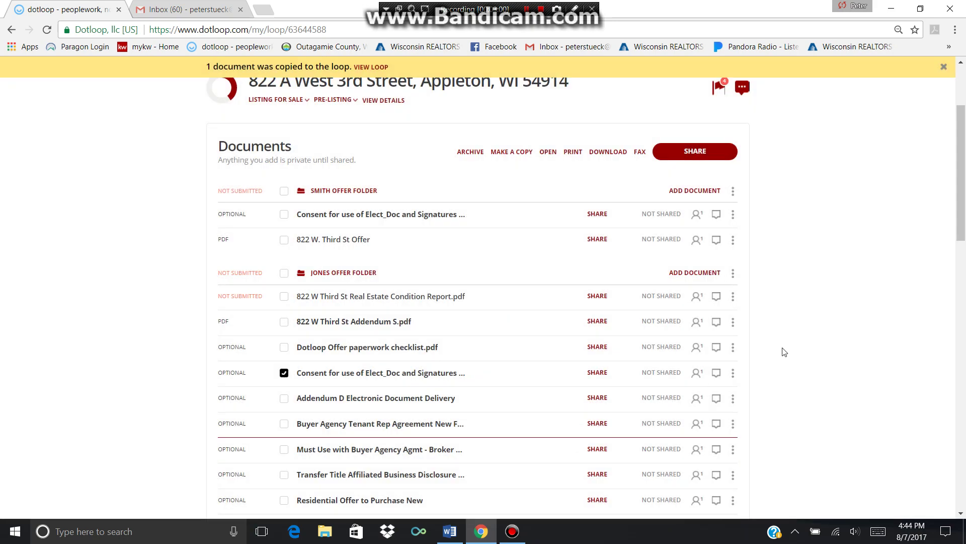
Open the 822 B loop from the loops list and expand its first New Folder to check the copied consent form
{"action": "left_click_drag", "start_coordinate": [962, 192], "coordinate": [963, 168]}
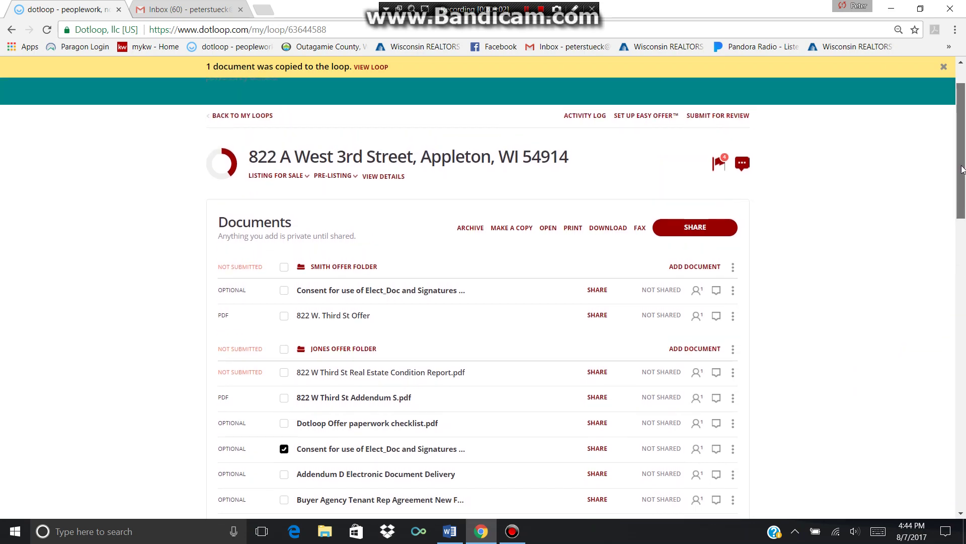
{"action": "left_click", "coordinate": [235, 119]}
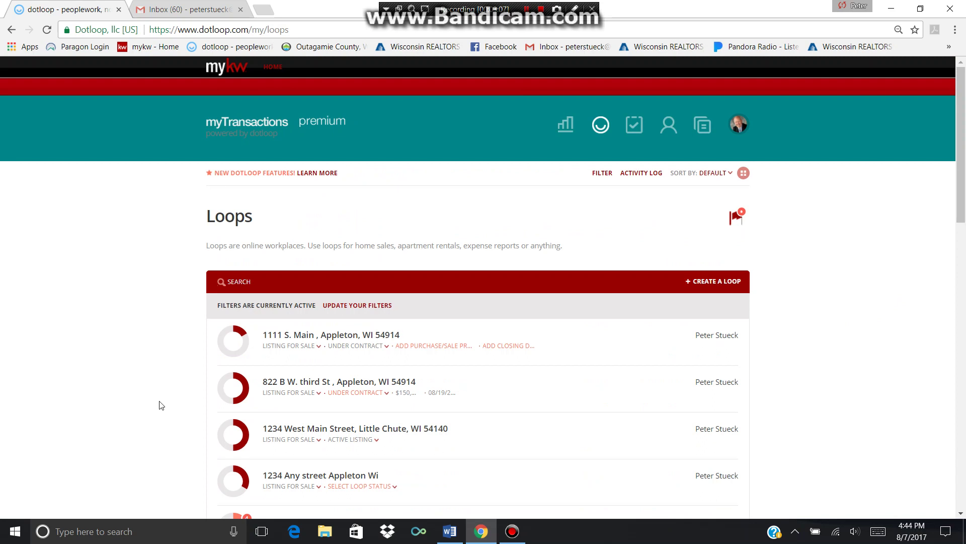
{"action": "left_click", "coordinate": [330, 383]}
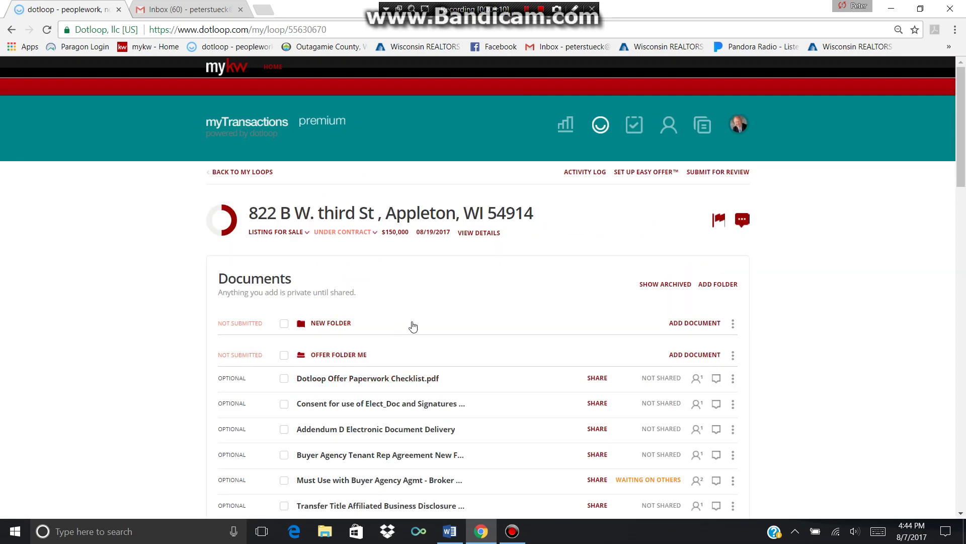
{"action": "left_click", "coordinate": [332, 323]}
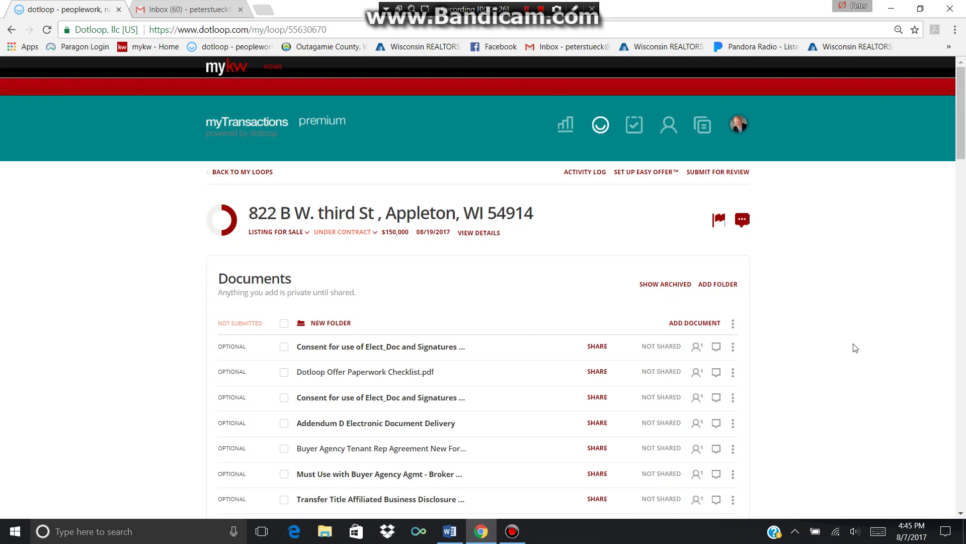
Switch to the Word document titled "Dotloop How To Move a File to Another Folder or Loop"
{"action": "left_click", "coordinate": [451, 533]}
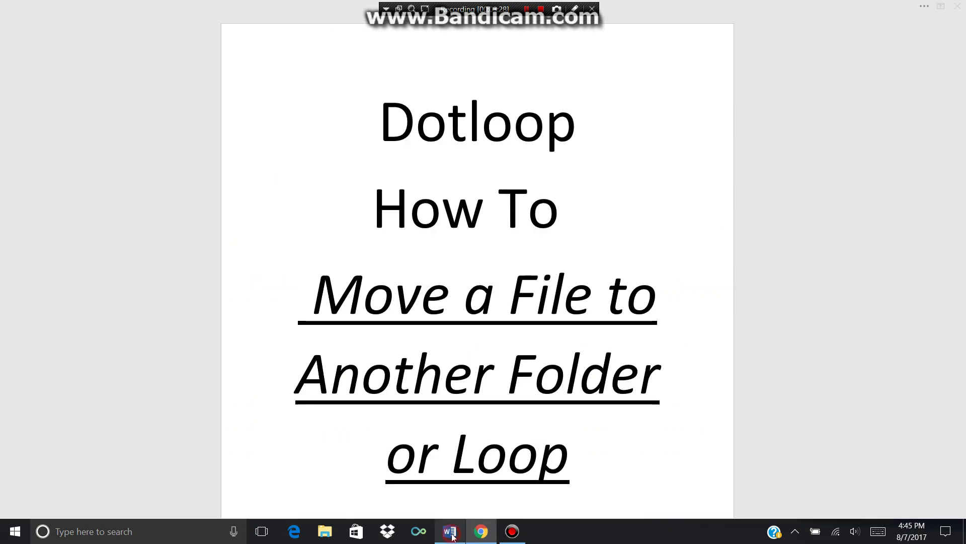